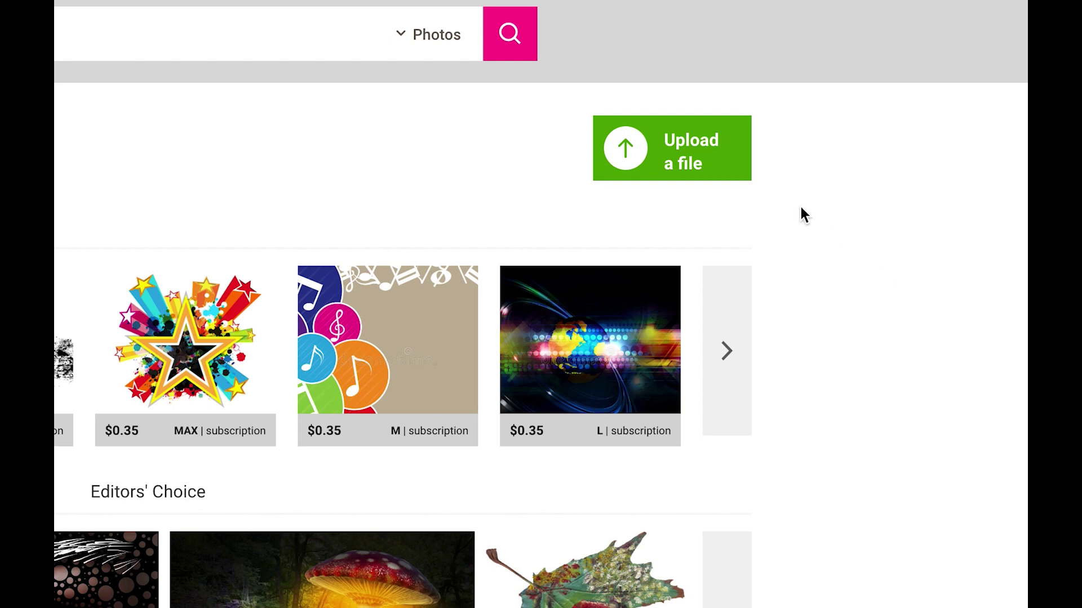
# - Upload the Abstract cyberspace crashing down building JPG to Dreamstime's Uploads
pyautogui.click(741, 174)
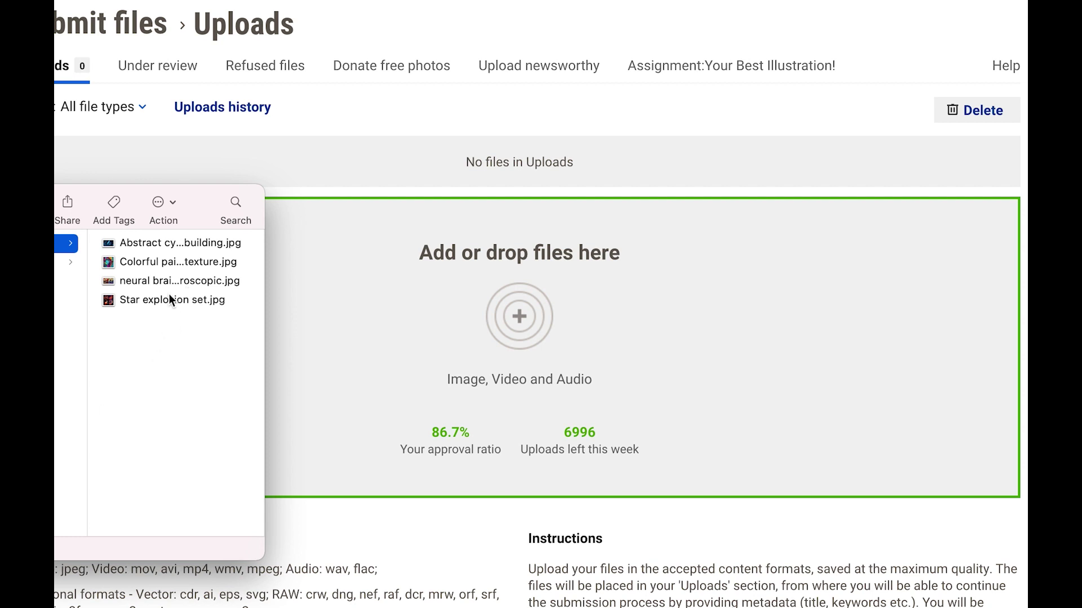
pyautogui.click(160, 245)
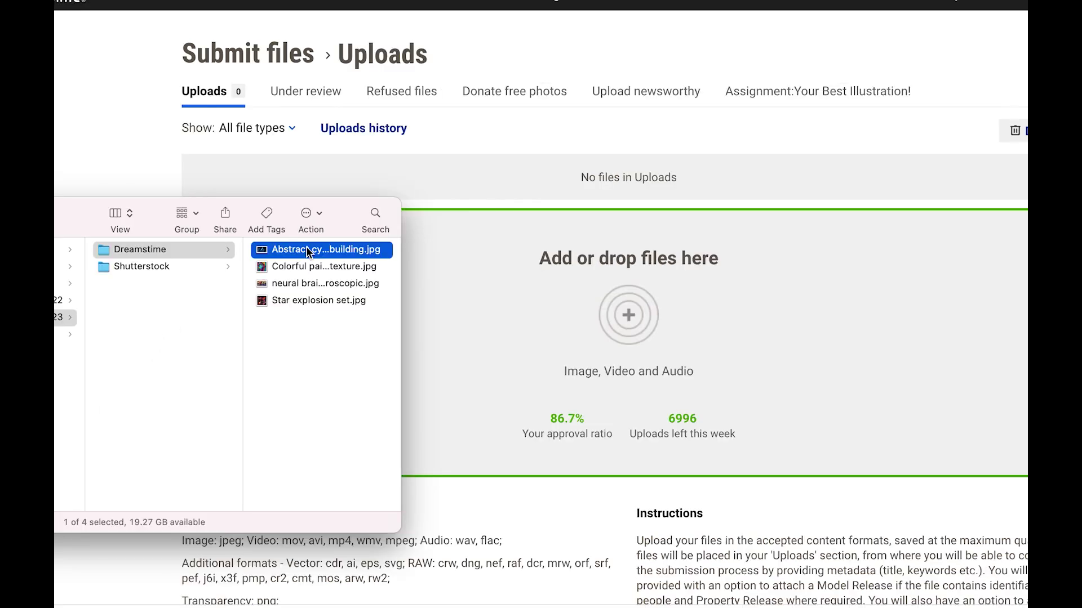
pyautogui.moveTo(124, 250); pyautogui.dragTo(570, 308)
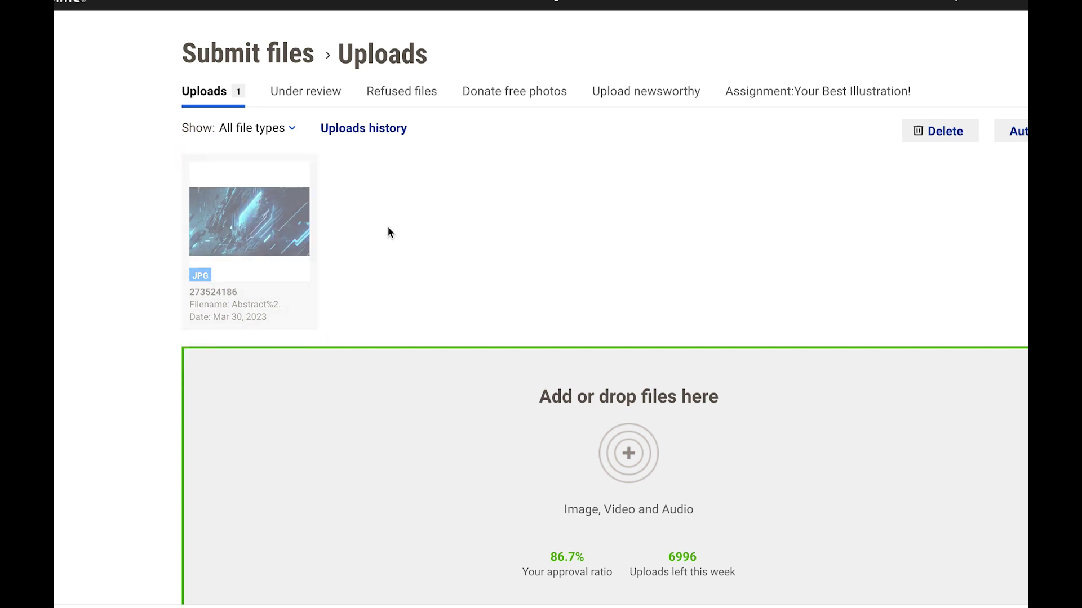
# - Open the uploaded abstract cyberspace image's Submit file form from its Uploads thumbnail
pyautogui.click(268, 219)
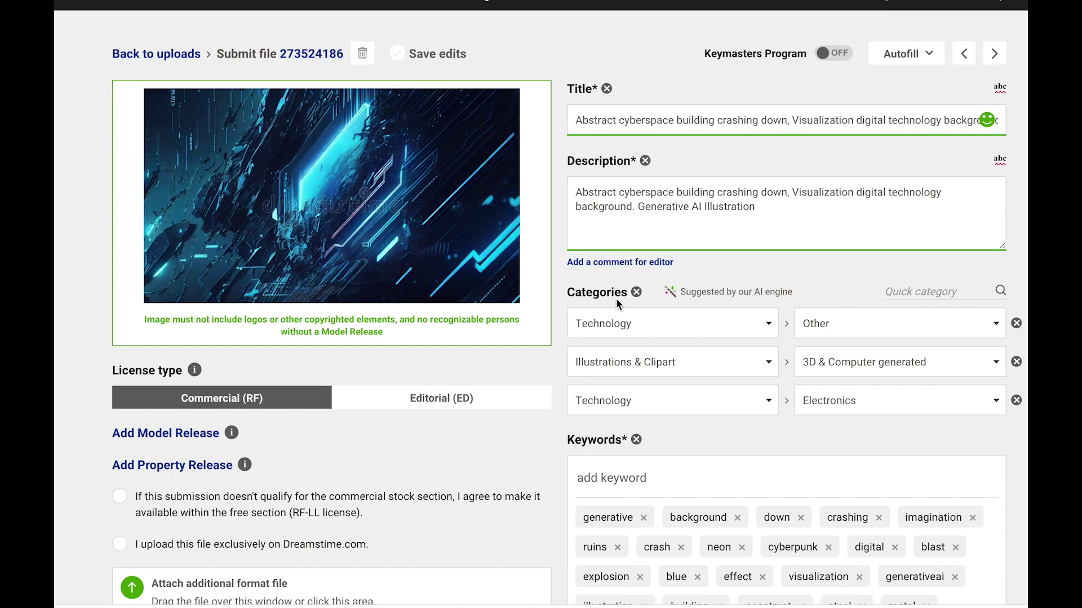
pyautogui.scroll(-1, 713, 357)
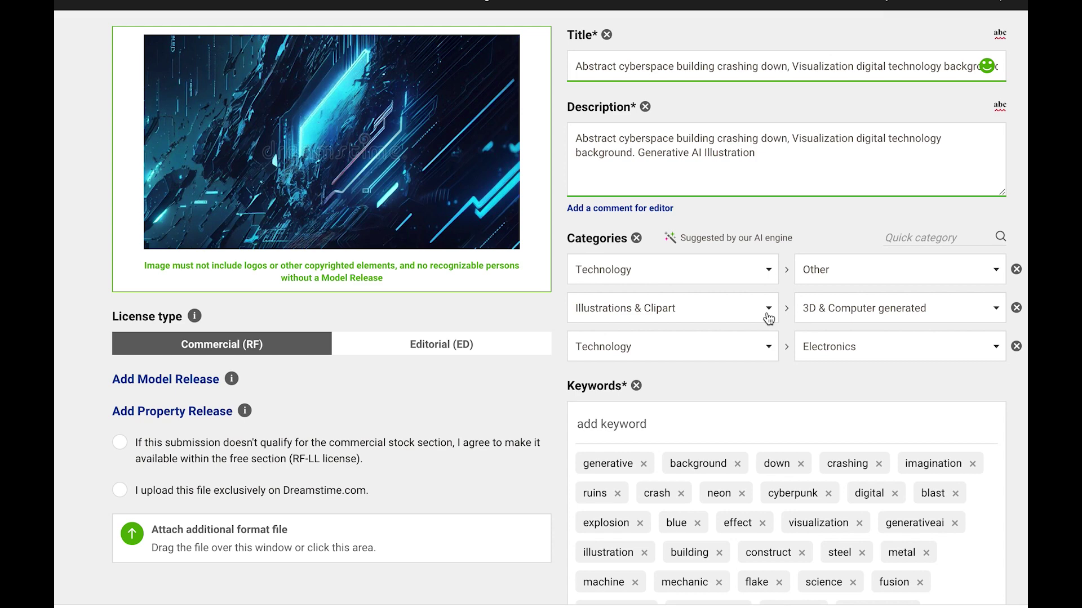
pyautogui.scroll(-3, 768, 318)
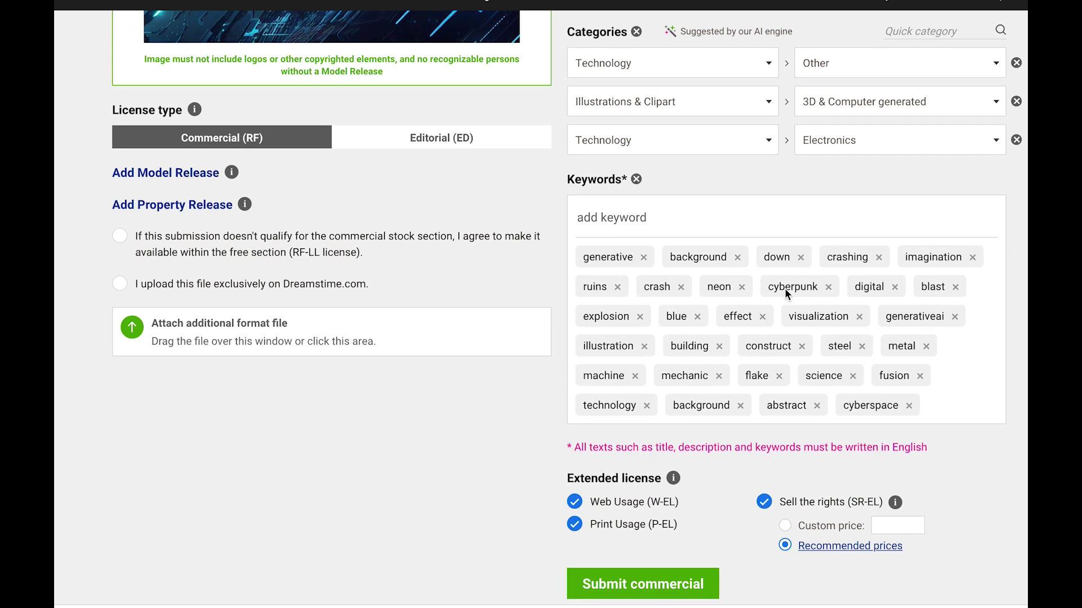
pyautogui.scroll(2, 786, 311)
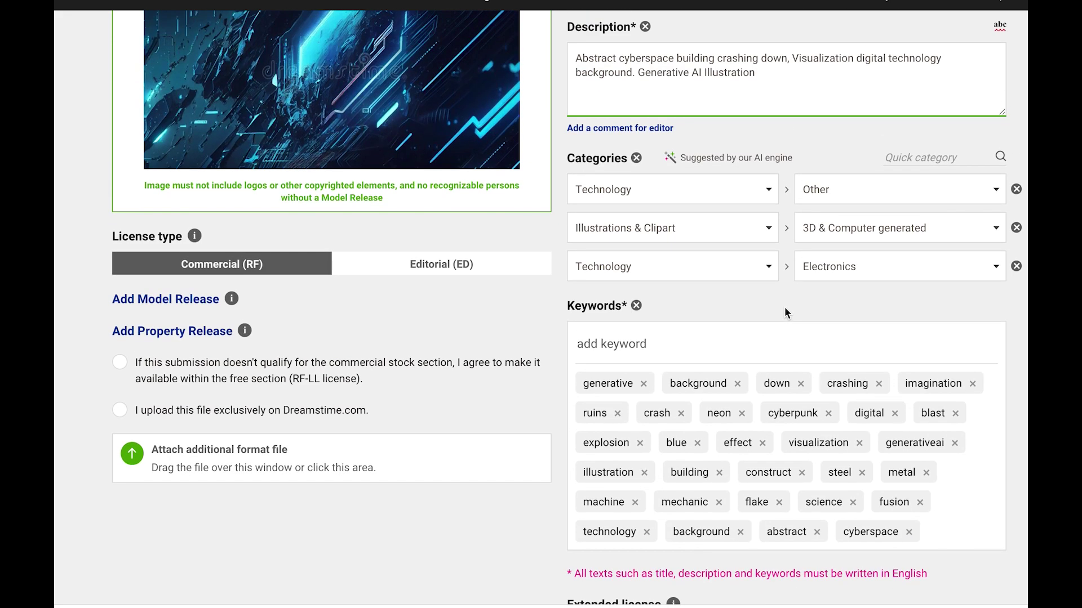
pyautogui.scroll(2, 785, 312)
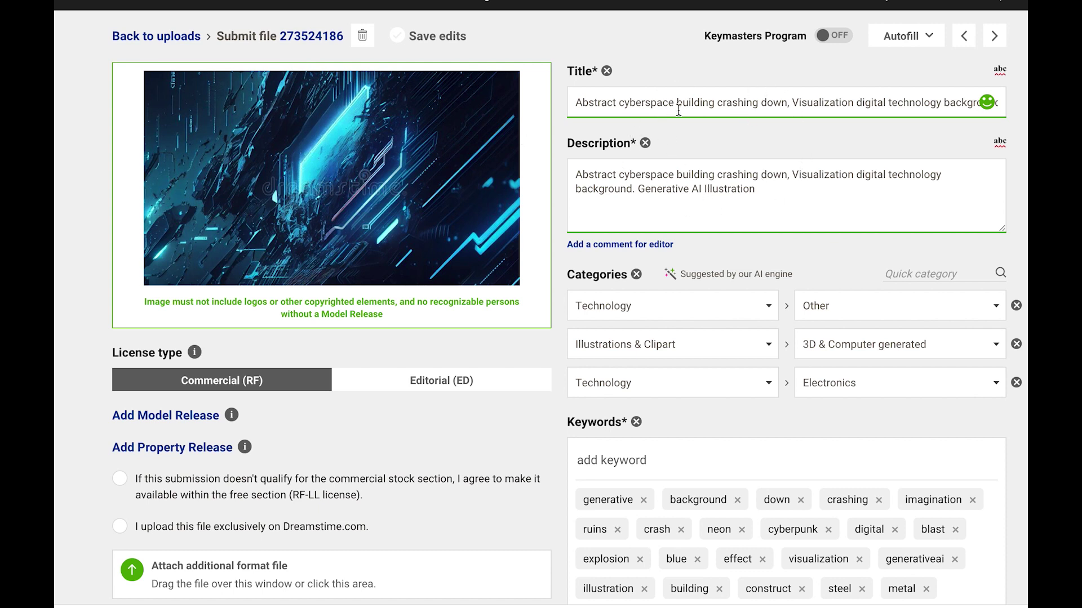
pyautogui.click(654, 186)
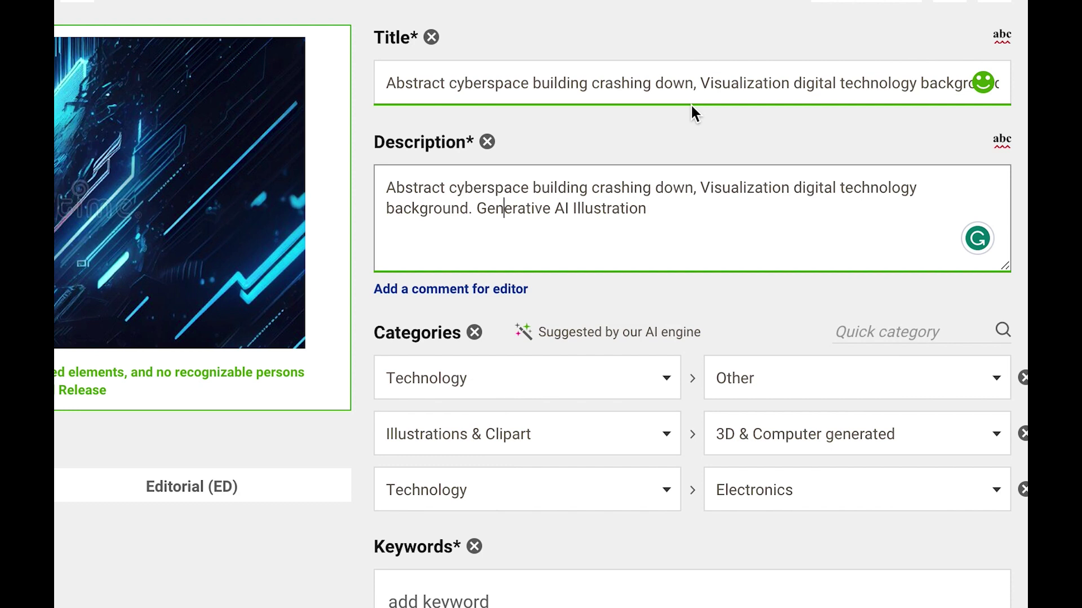
# - Set the first category to Abstract with subcategory Backgrounds
pyautogui.click(580, 391)
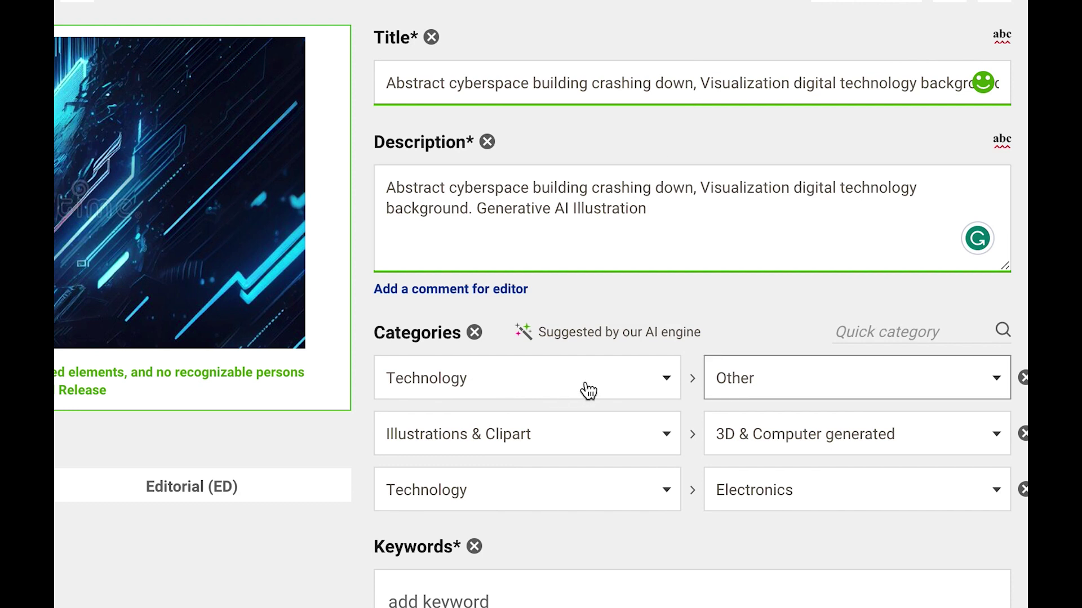
pyautogui.click(589, 391)
pyautogui.click(792, 310)
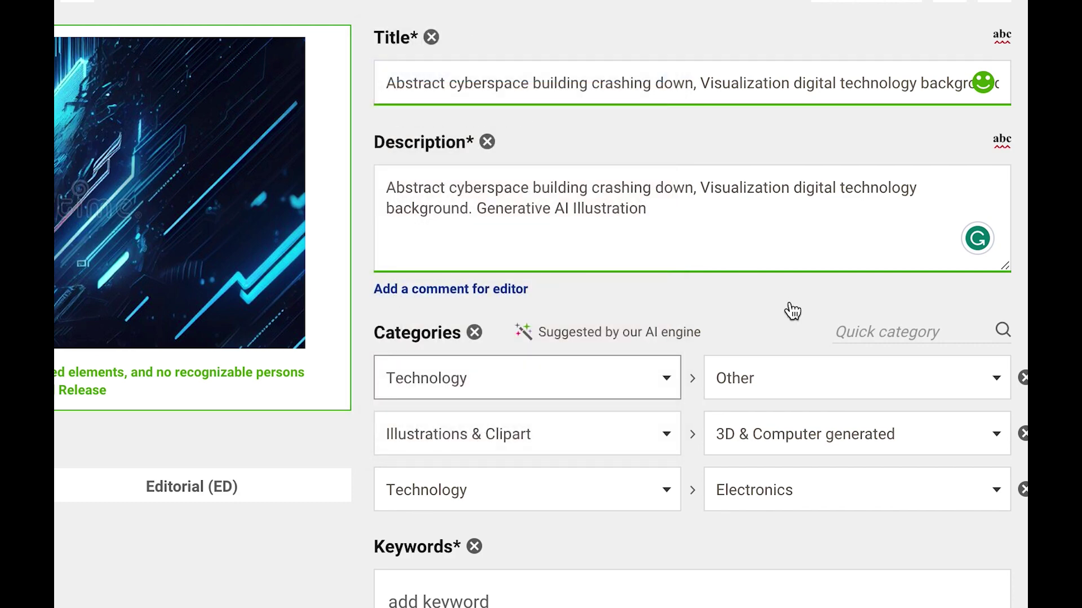
pyautogui.press('a')
pyautogui.click(853, 389)
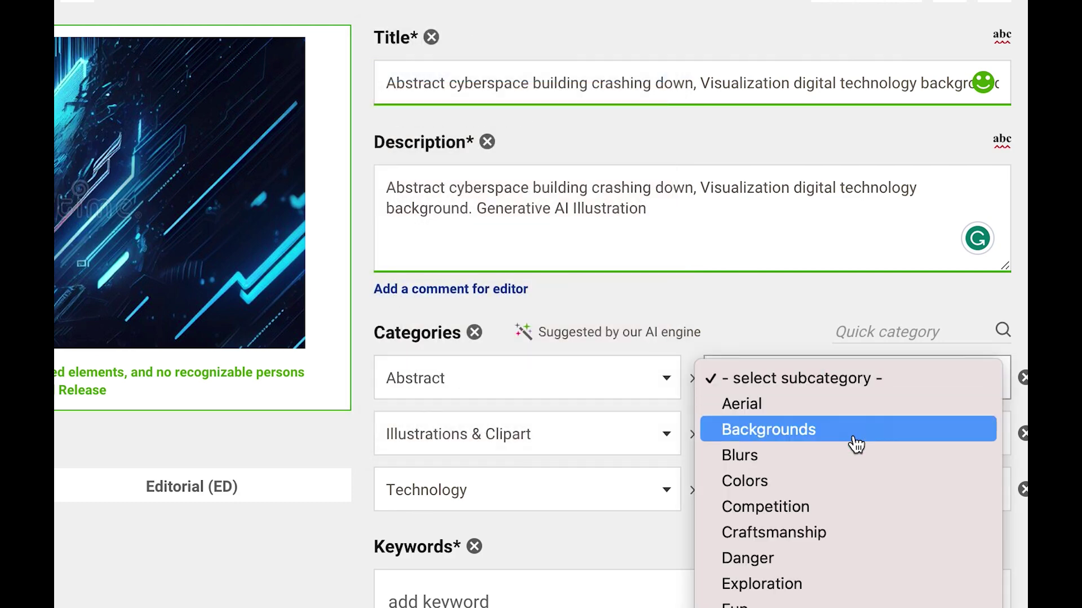
pyautogui.click(853, 431)
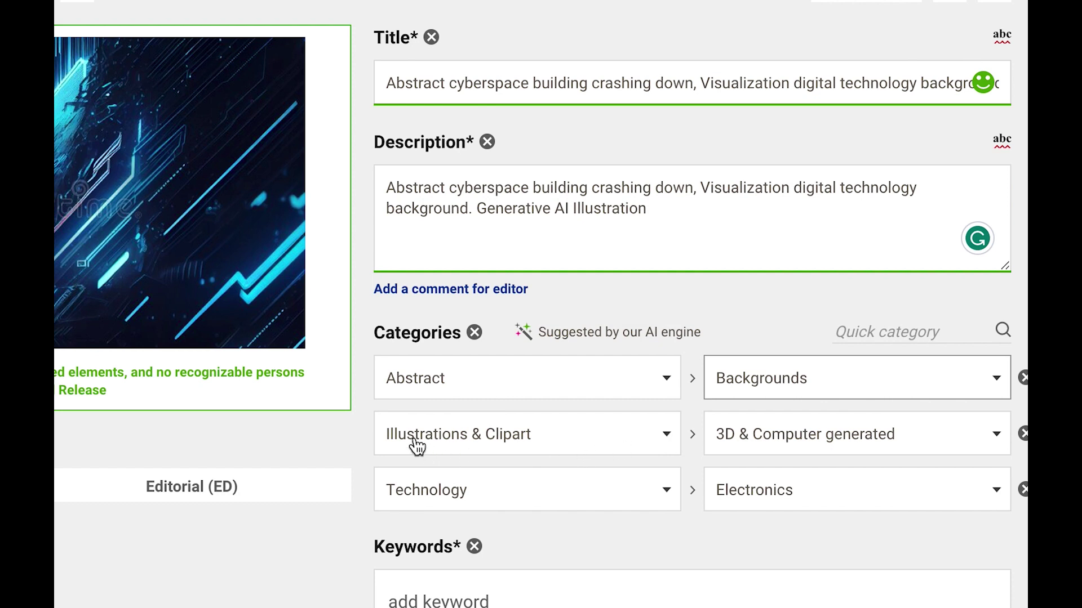
# - Change the second subcategory to AI Generated and keep Electronics as the third
pyautogui.click(831, 438)
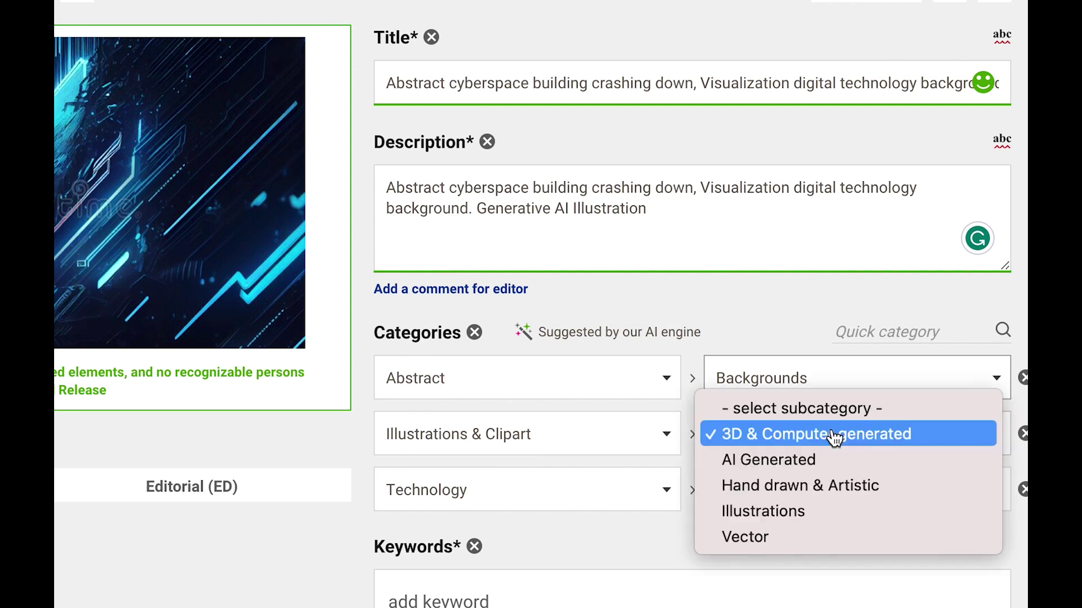
pyautogui.click(819, 465)
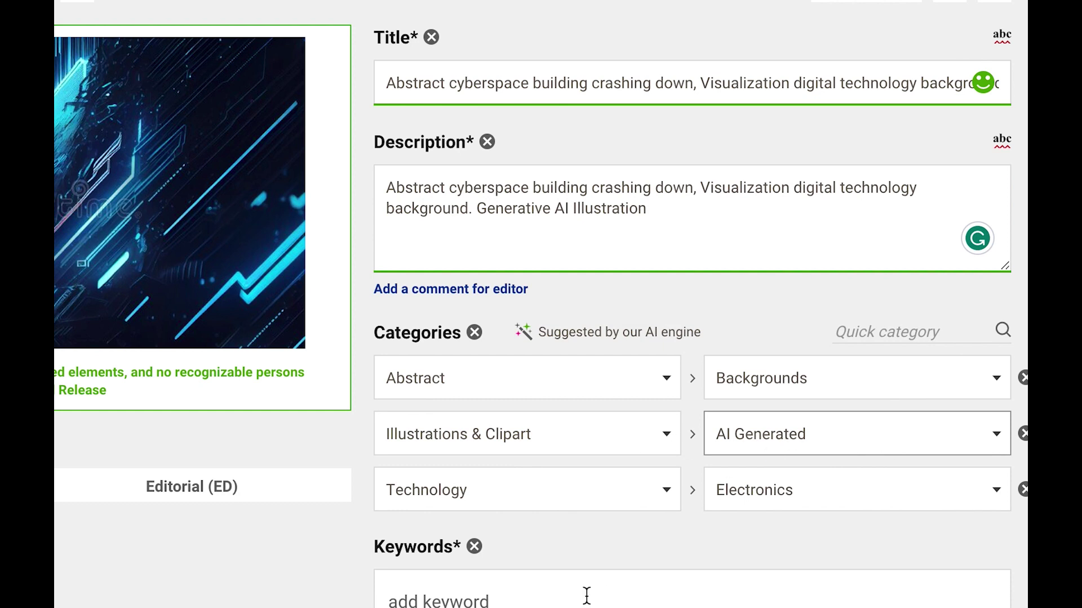
pyautogui.click(763, 496)
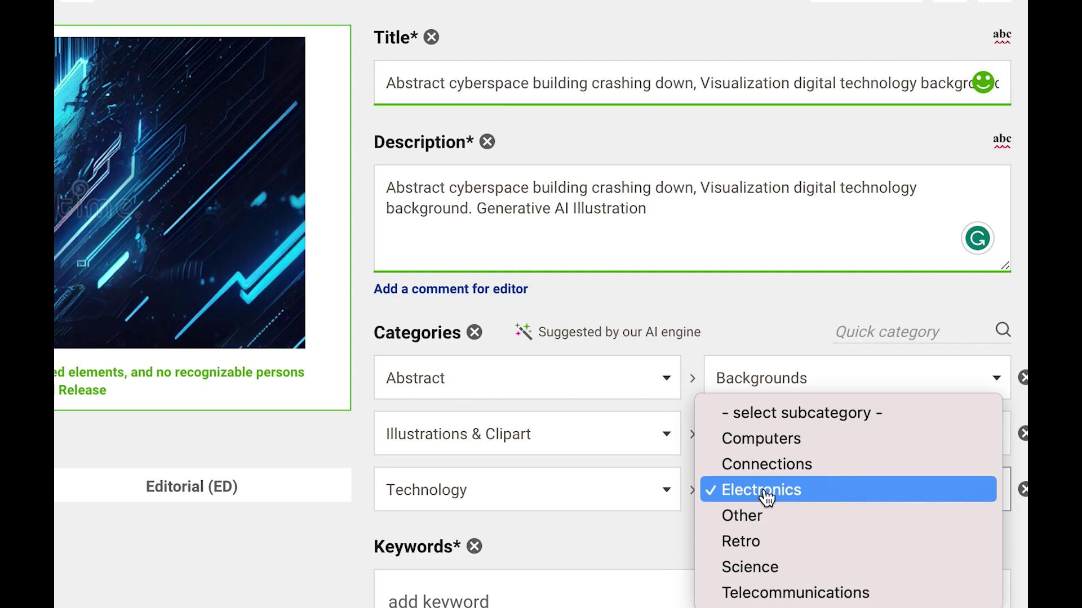
pyautogui.click(764, 490)
pyautogui.scroll(-3, 766, 497)
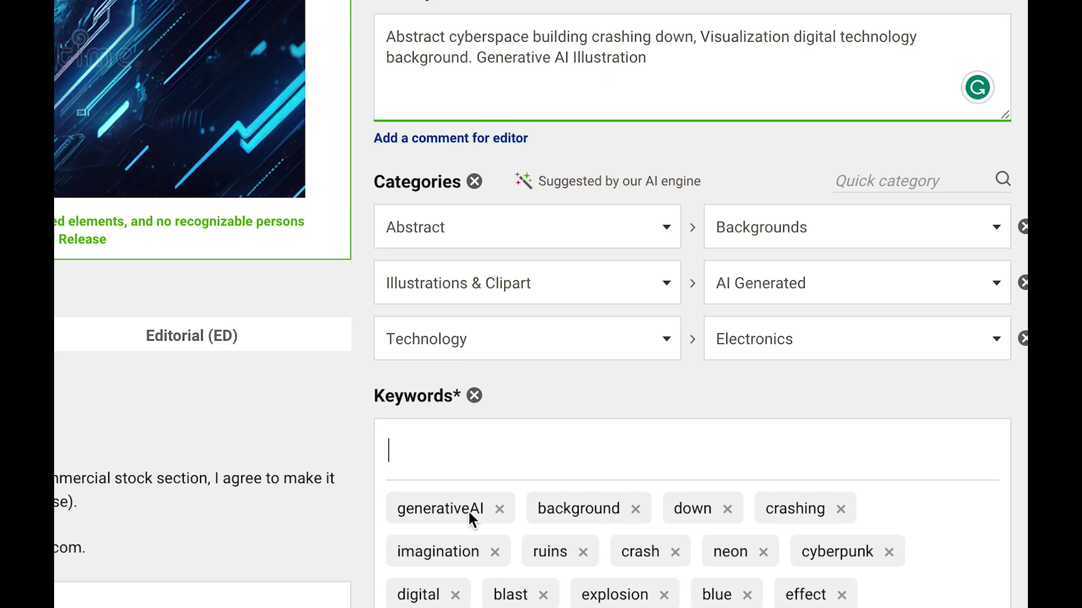
pyautogui.scroll(2, 536, 453)
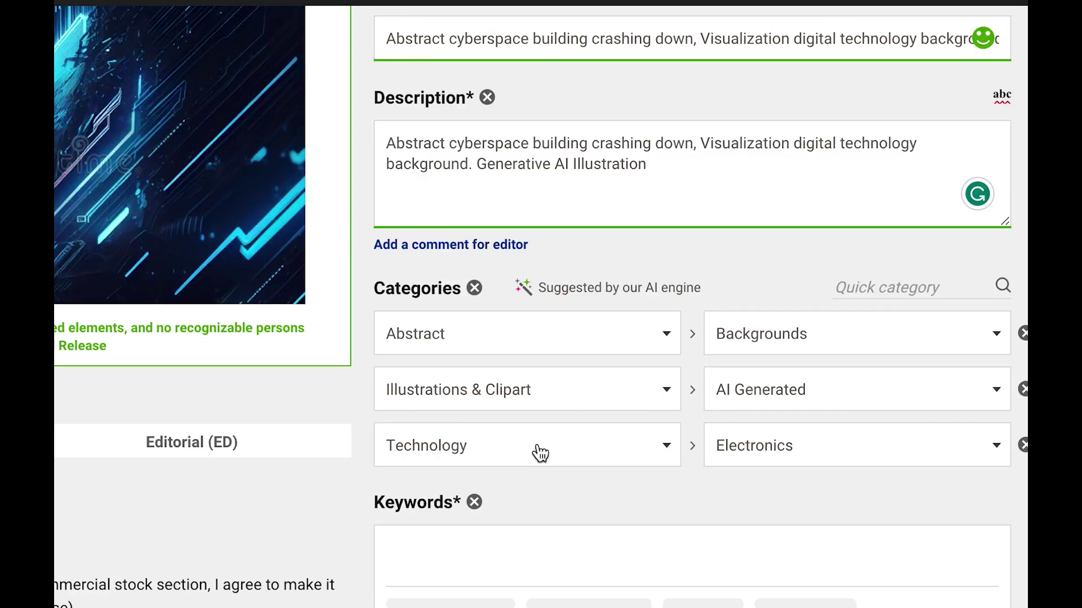
pyautogui.scroll(-2, 540, 453)
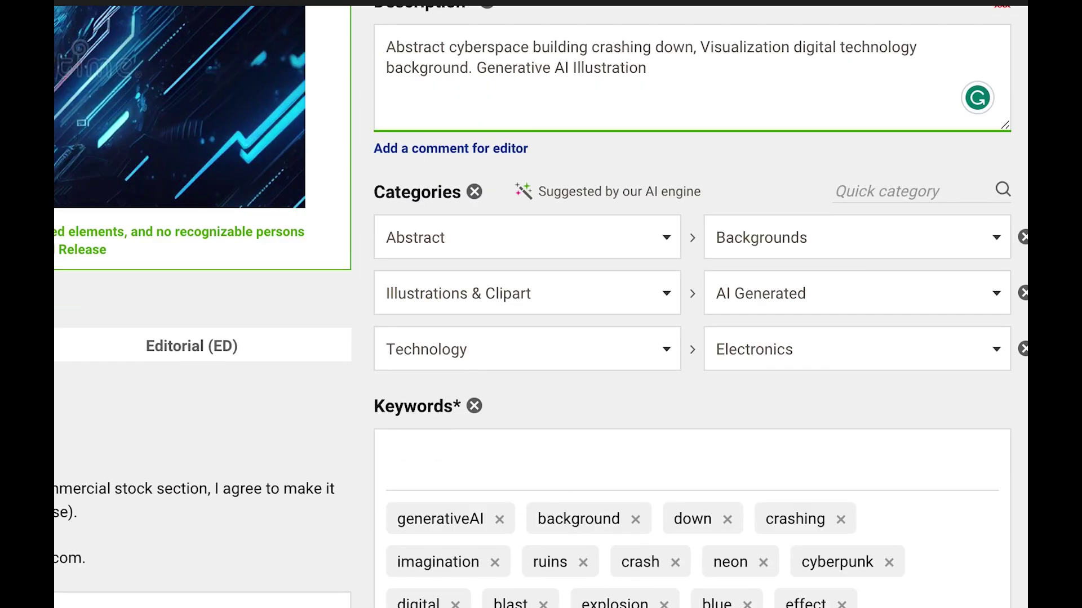
pyautogui.scroll(2, 539, 597)
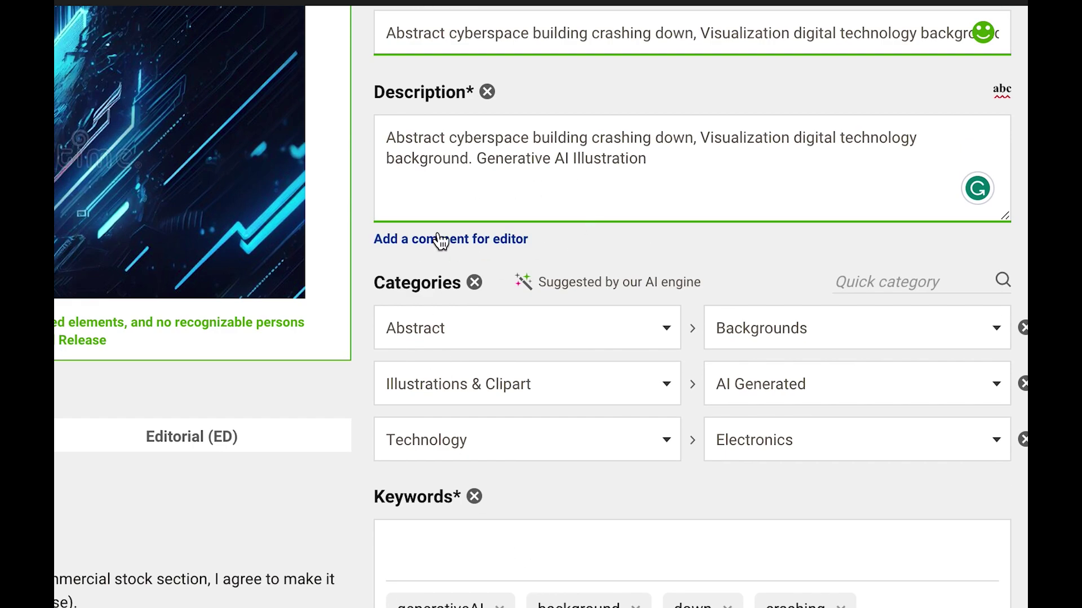
pyautogui.scroll(1, 552, 176)
pyautogui.scroll(2, 552, 176)
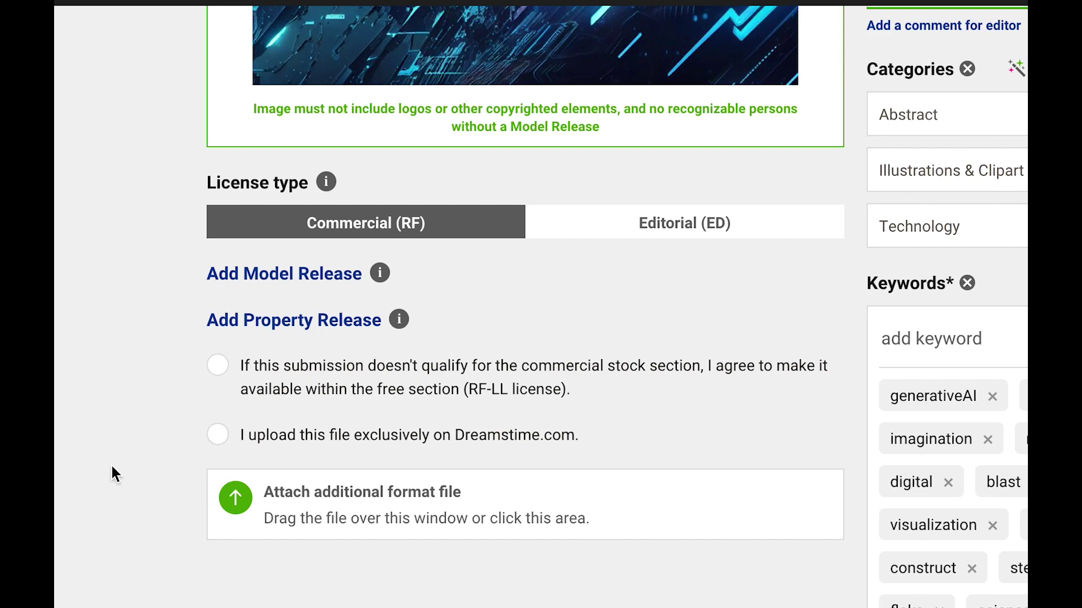
pyautogui.scroll(3, 111, 473)
pyautogui.scroll(2, 623, 180)
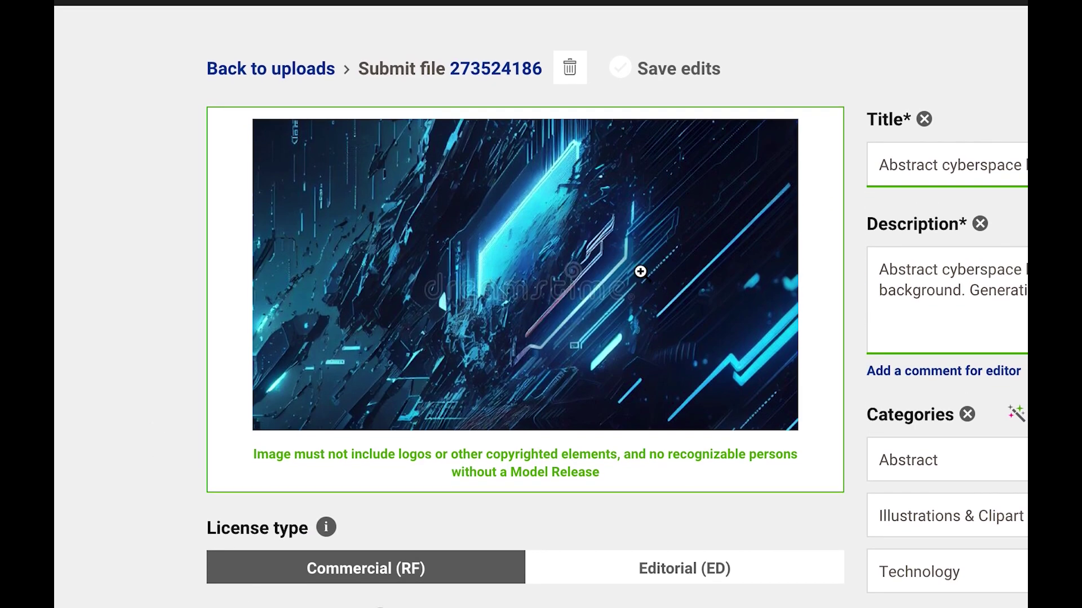
pyautogui.scroll(-1, 639, 272)
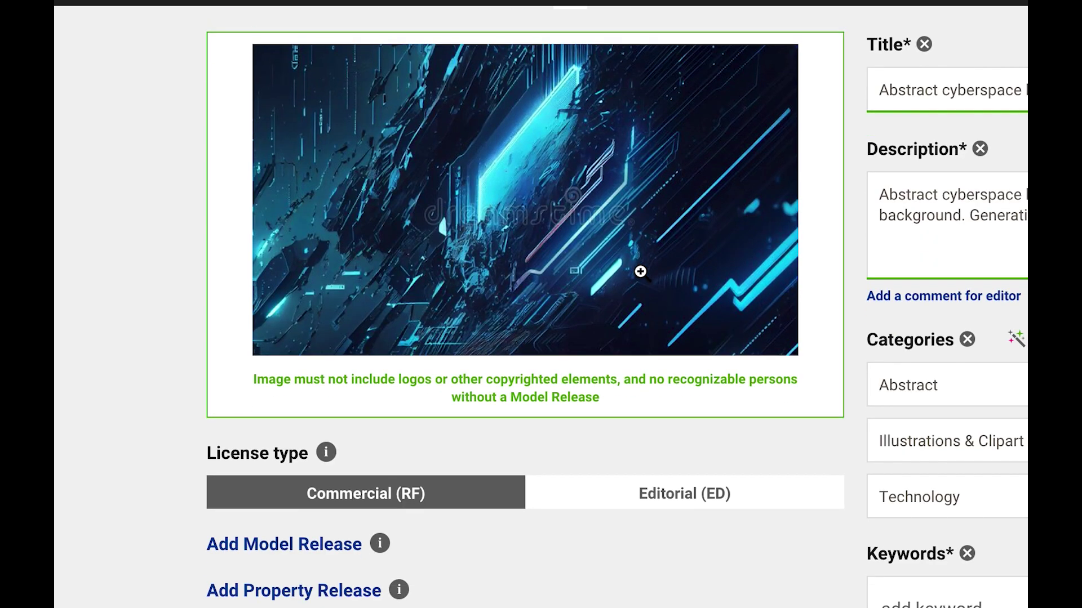
pyautogui.scroll(-2, 640, 272)
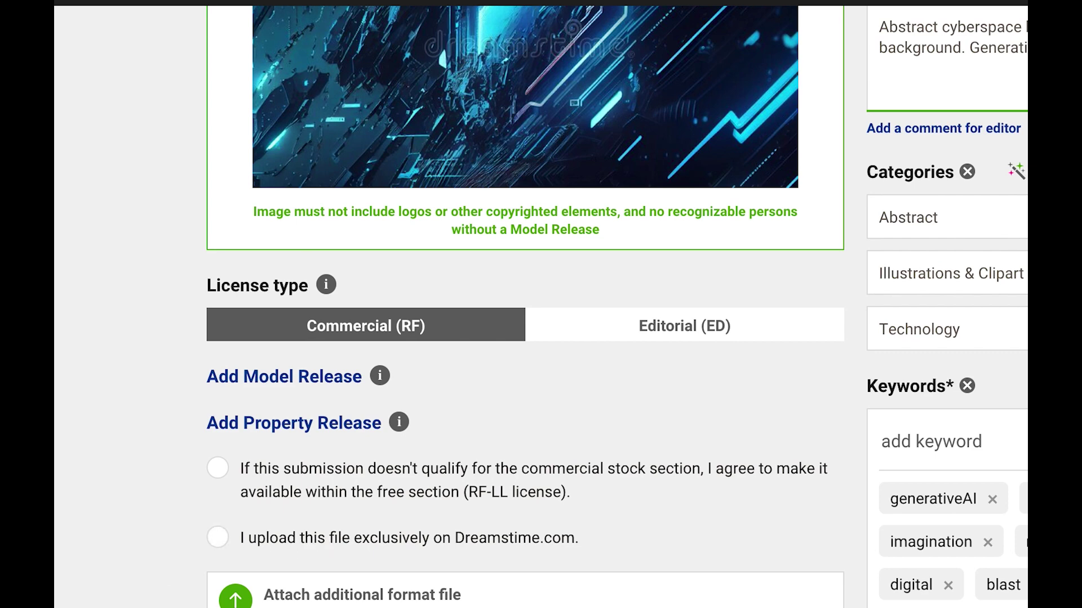
pyautogui.scroll(-5, 523, 305)
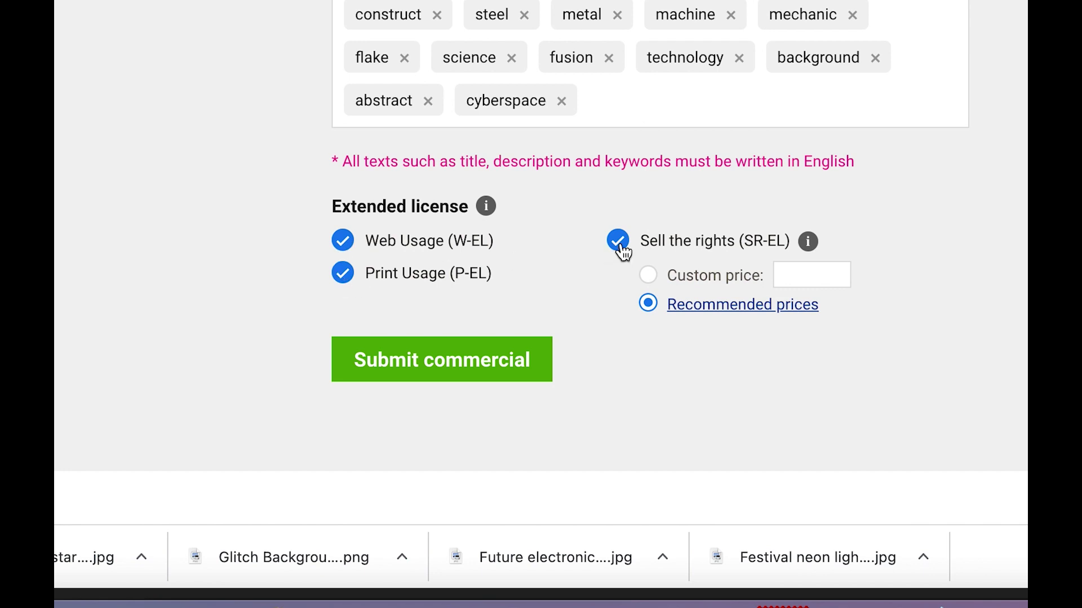
pyautogui.click(498, 376)
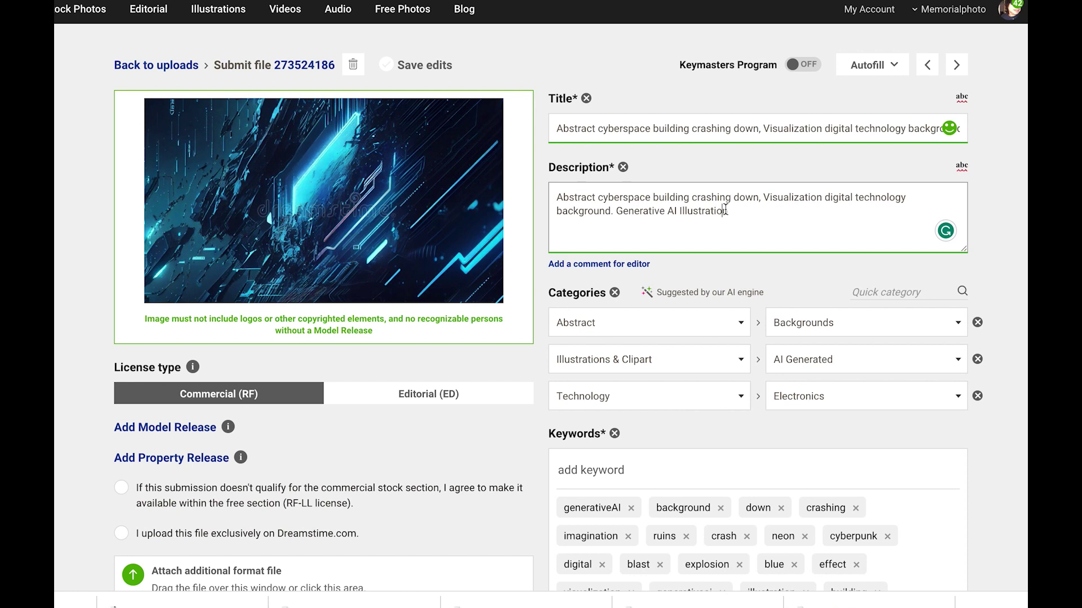
# - Insert 'futuristic' before 'digital' in the description so the keywords update
pyautogui.click(724, 211)
pyautogui.write('futu')
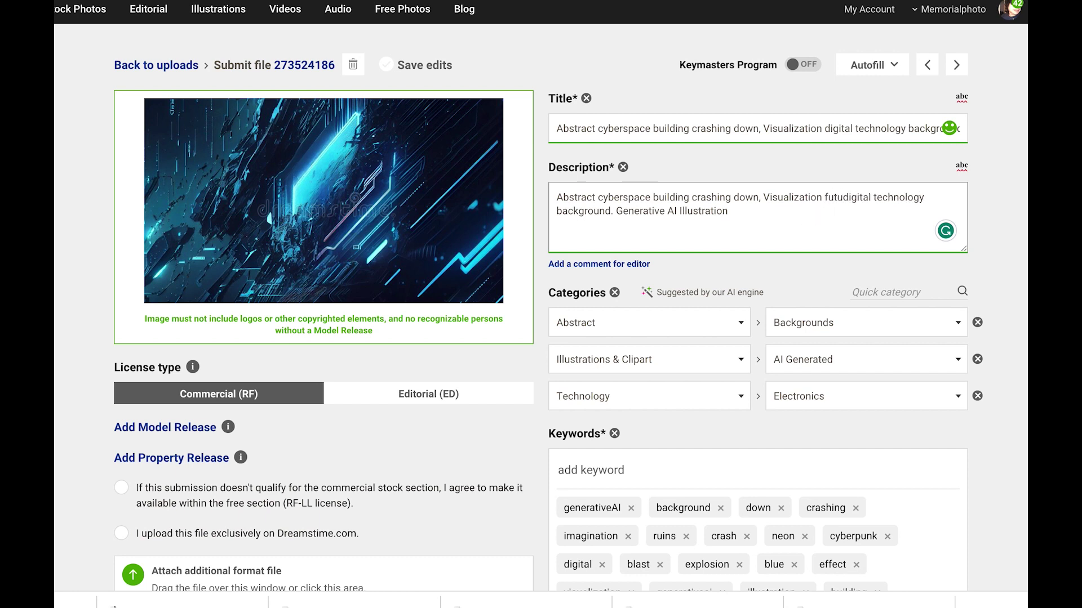
pyautogui.write('ri')
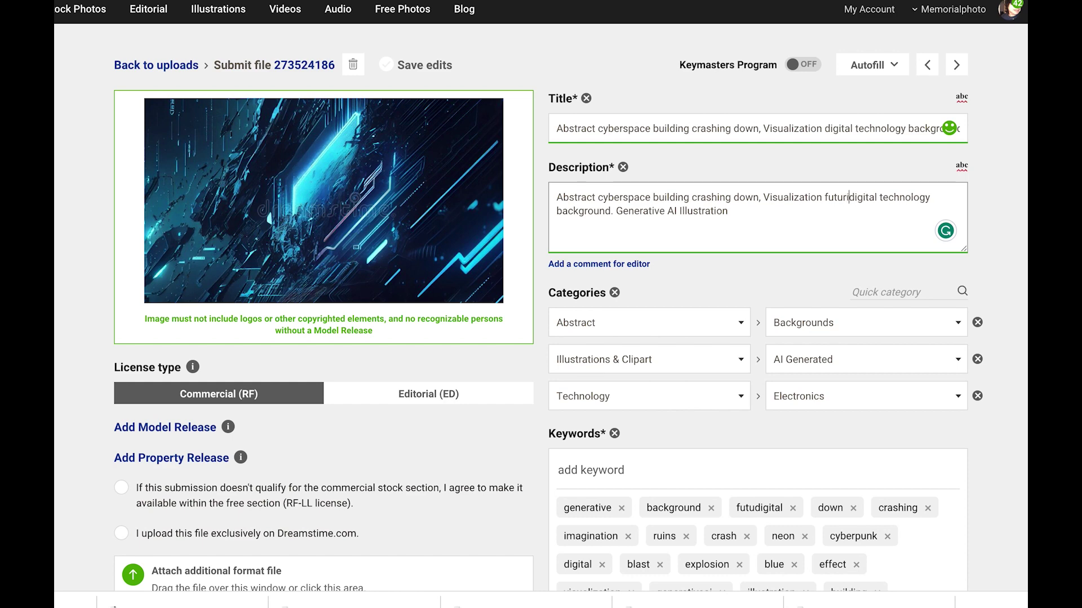
pyautogui.write('stic')
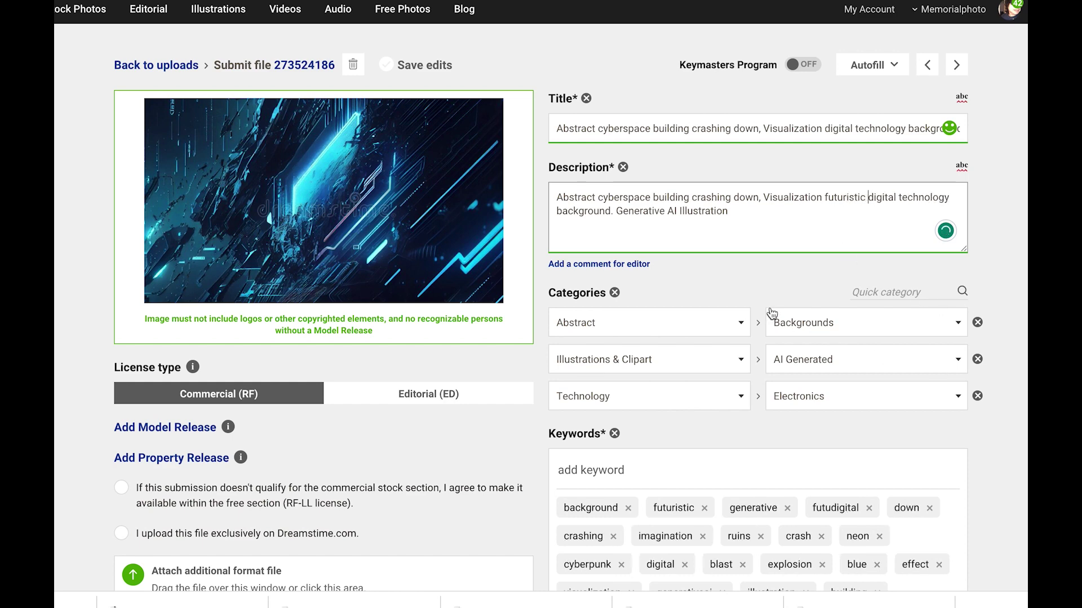
pyautogui.scroll(-2, 771, 313)
pyautogui.scroll(-6, 772, 311)
pyautogui.scroll(3, 769, 314)
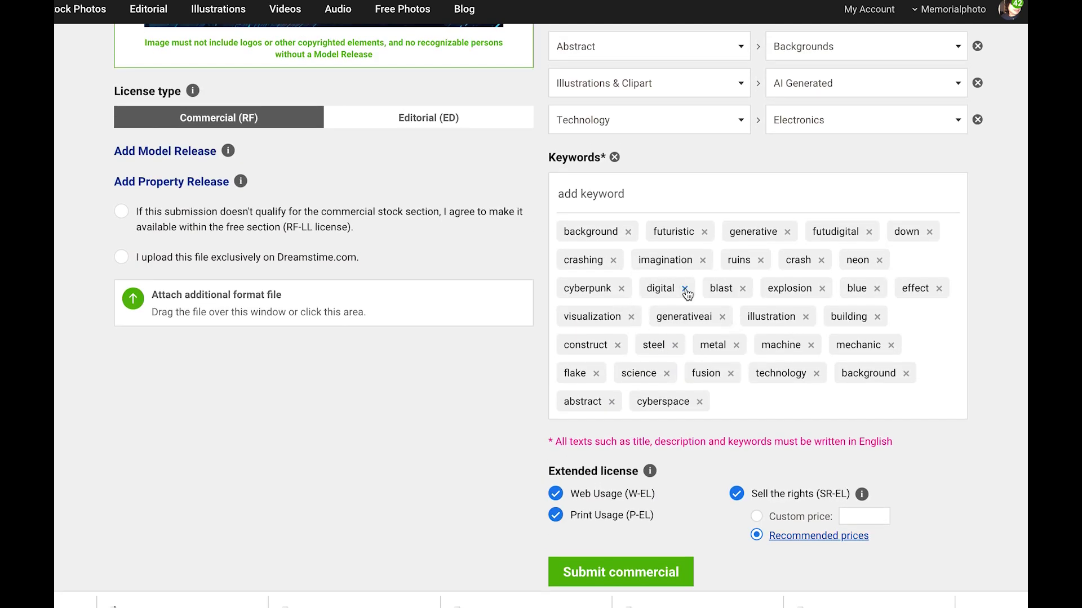
# - Submit the illustration for commercial licensing
pyautogui.scroll(-5, 593, 402)
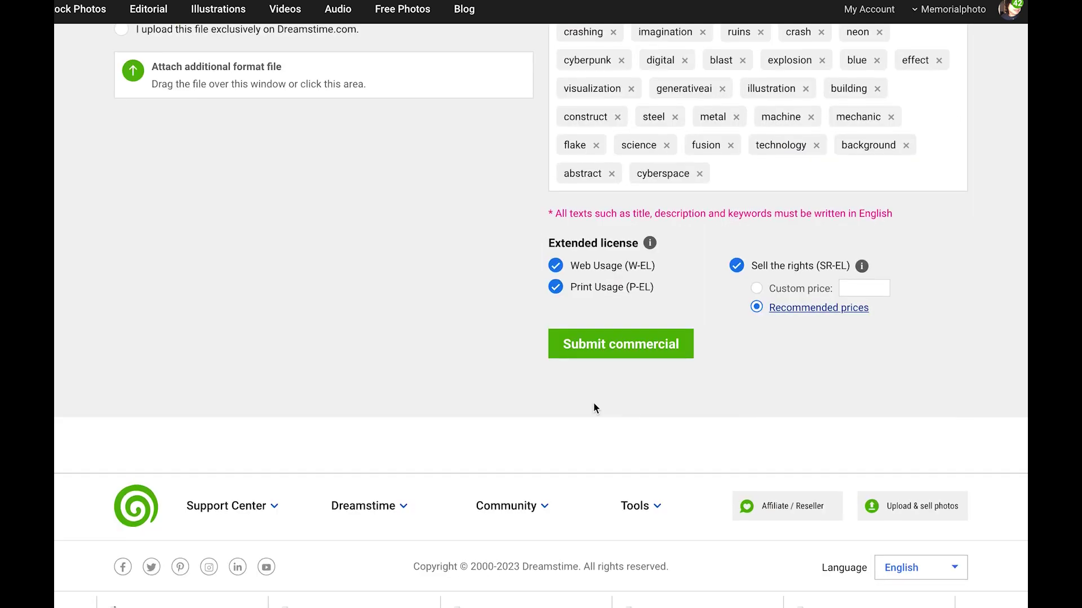
pyautogui.click(622, 345)
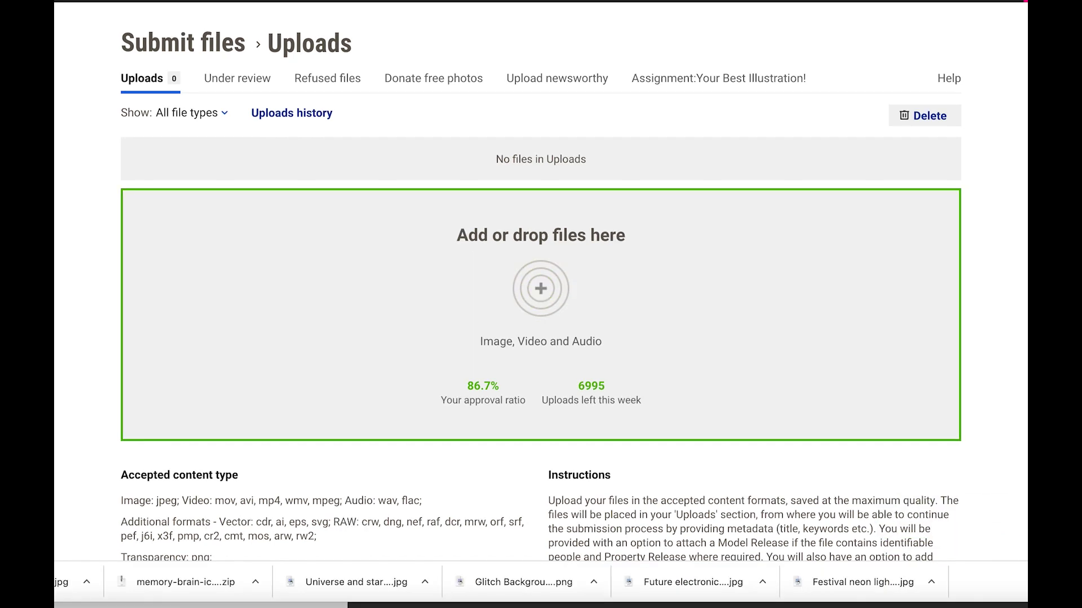
# - Show the Under review list with the submitted cyberspace illustration pending review
pyautogui.click(250, 84)
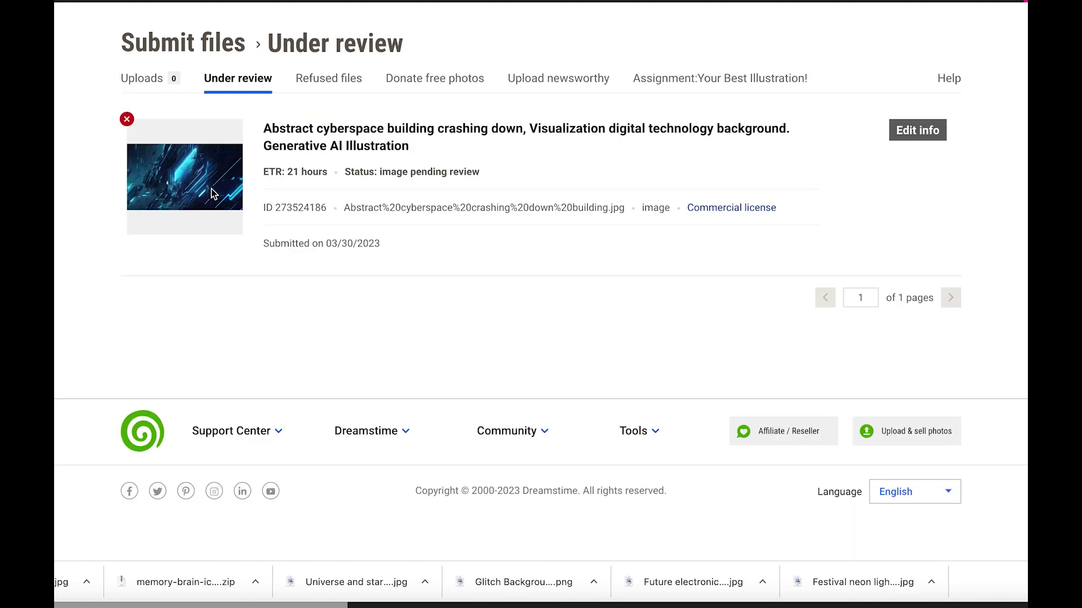